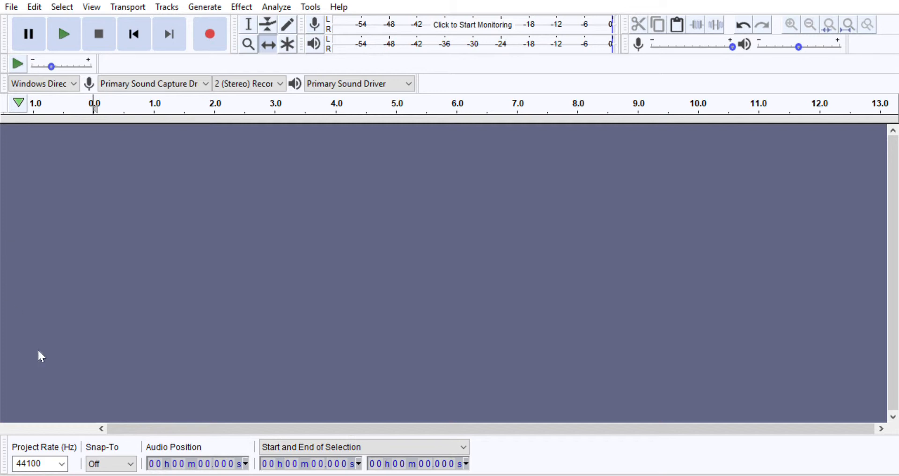
# Record a stereo audio track about 22 seconds long at 44100 Hz, stop the recording, and return to its beginning
pyautogui.click(63, 457)
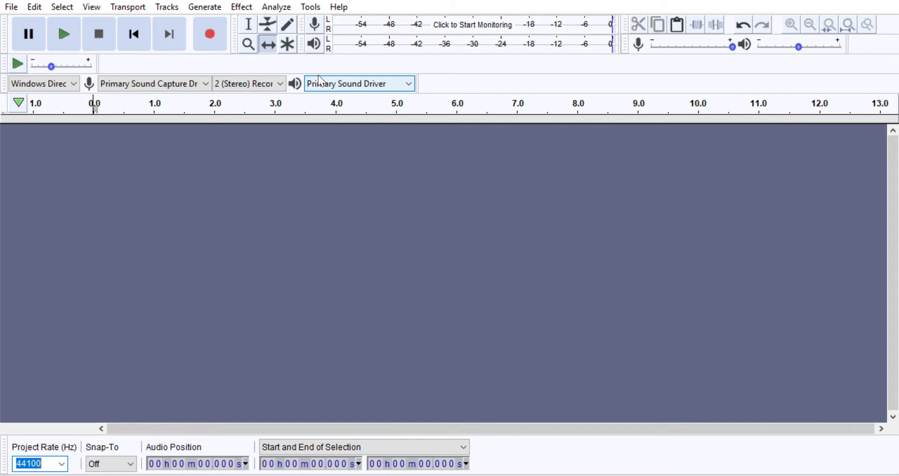
pyautogui.click(214, 20)
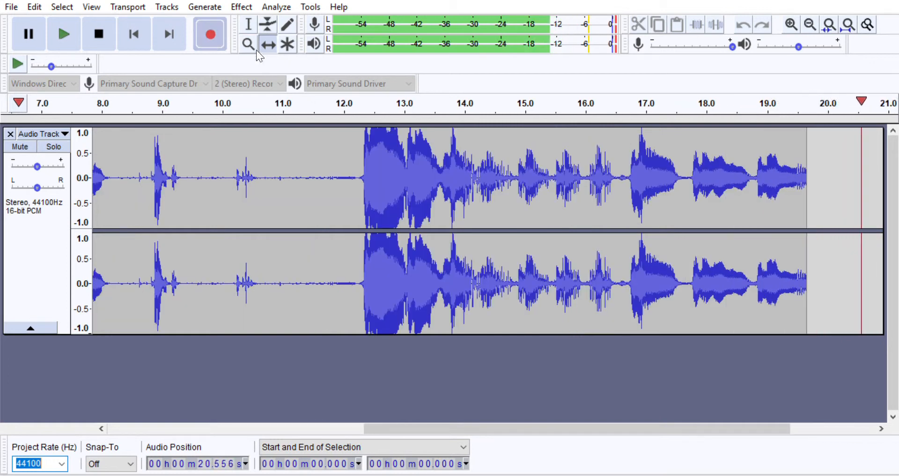
pyautogui.click(100, 25)
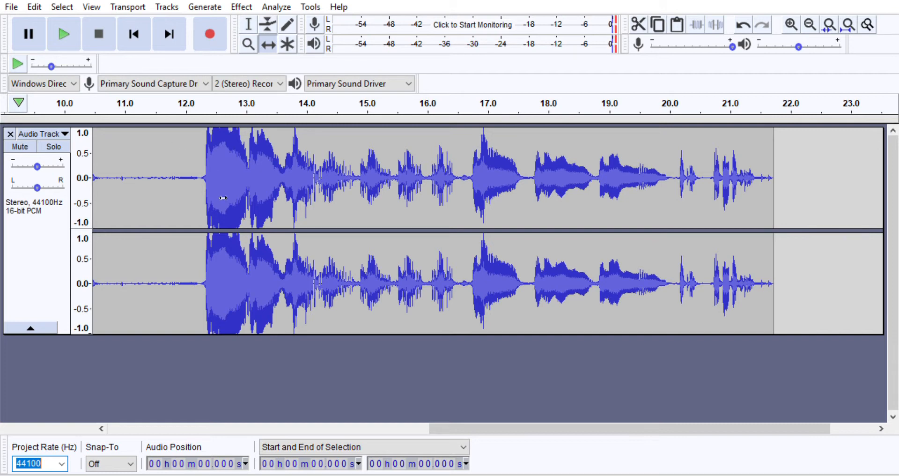
pyautogui.moveTo(451, 426); pyautogui.dragTo(117, 417)
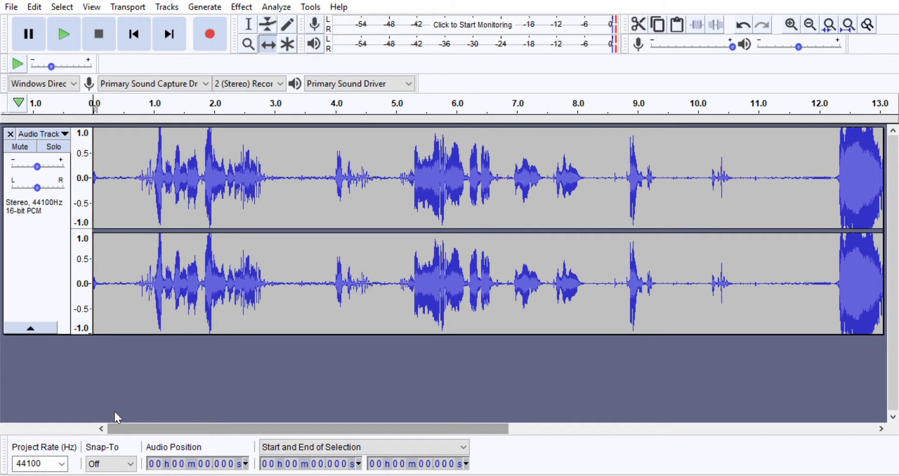
pyautogui.click(11, 7)
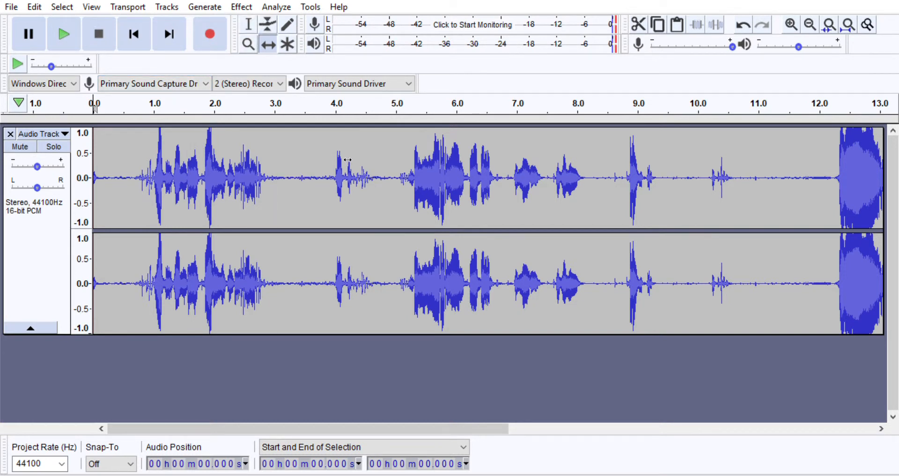
# With the Selection tool, select and copy the loud section from about 12.1 s to 14.8 s
pyautogui.click(250, 19)
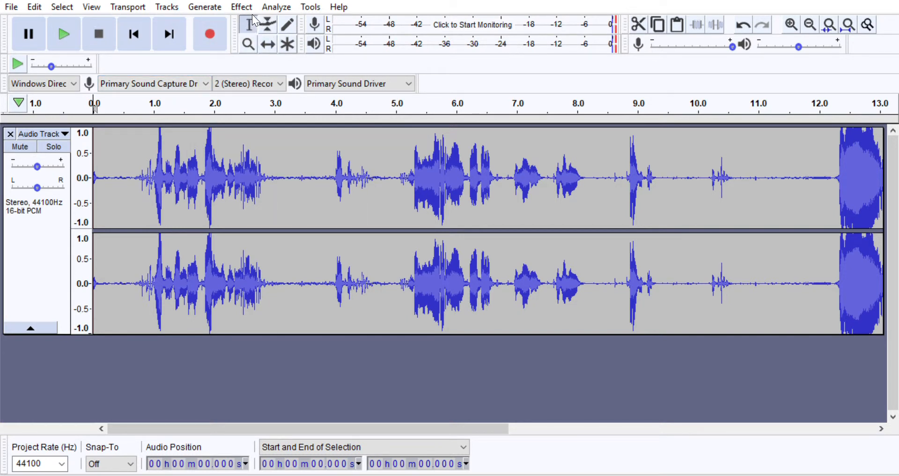
pyautogui.click(313, 174)
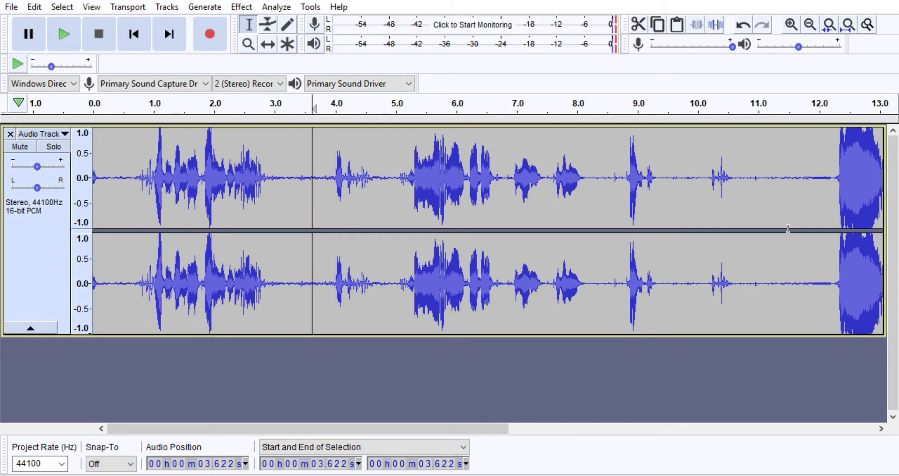
pyautogui.moveTo(279, 428); pyautogui.dragTo(443, 429)
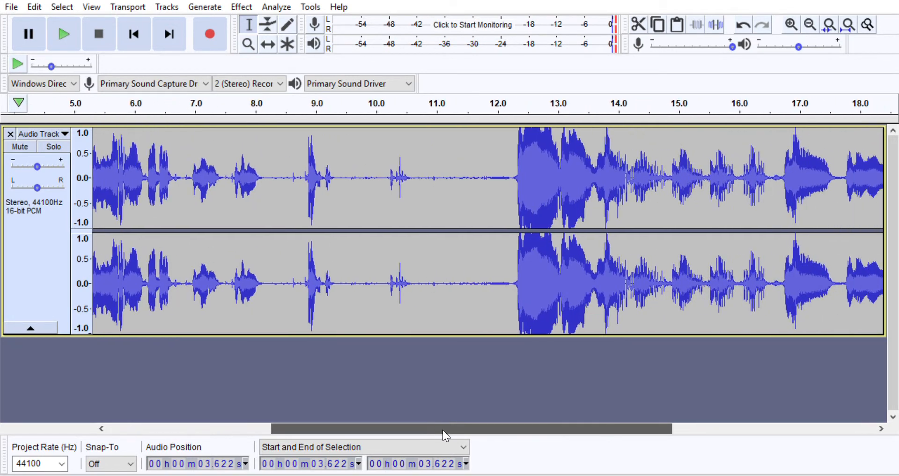
pyautogui.moveTo(503, 168); pyautogui.dragTo(667, 192)
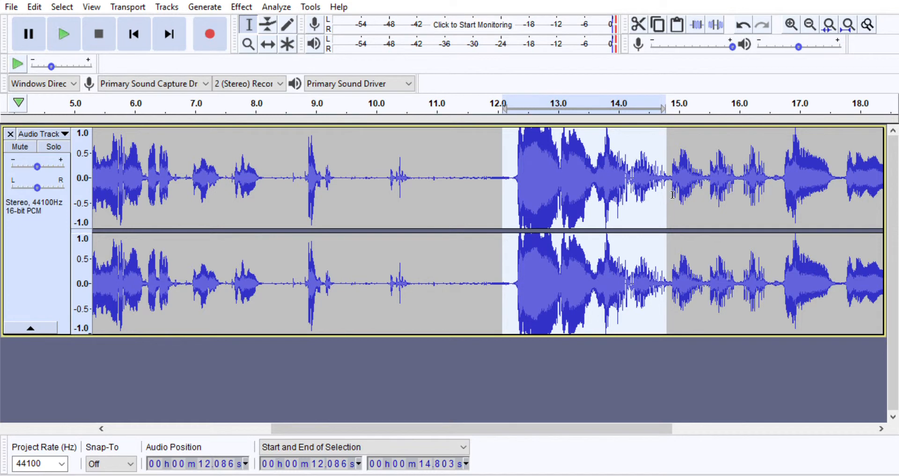
# Split the recording at about 3.6 s and shift the second clip so it starts at about 6.7 s
pyautogui.moveTo(416, 426); pyautogui.dragTo(220, 398)
pyautogui.click(311, 187)
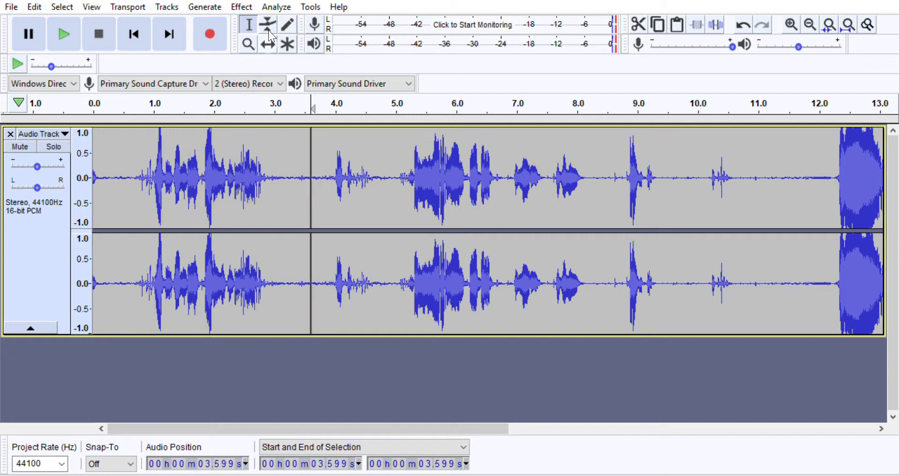
pyautogui.press('F5')
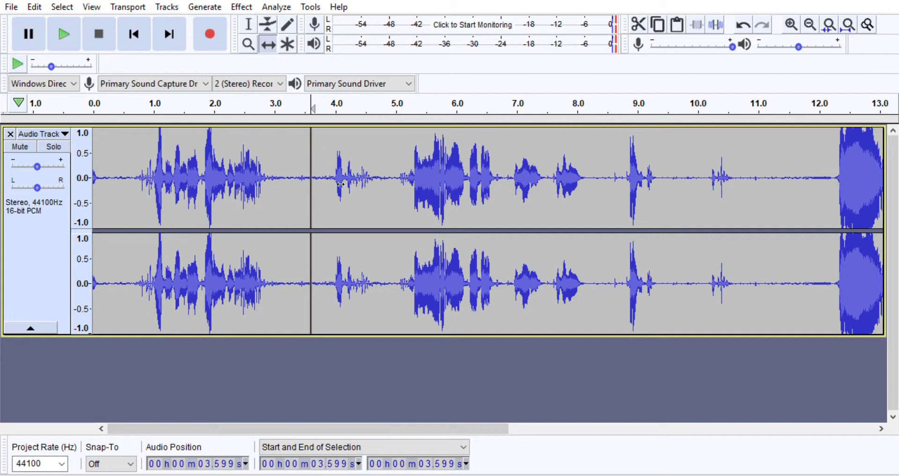
pyautogui.moveTo(341, 184); pyautogui.dragTo(533, 198)
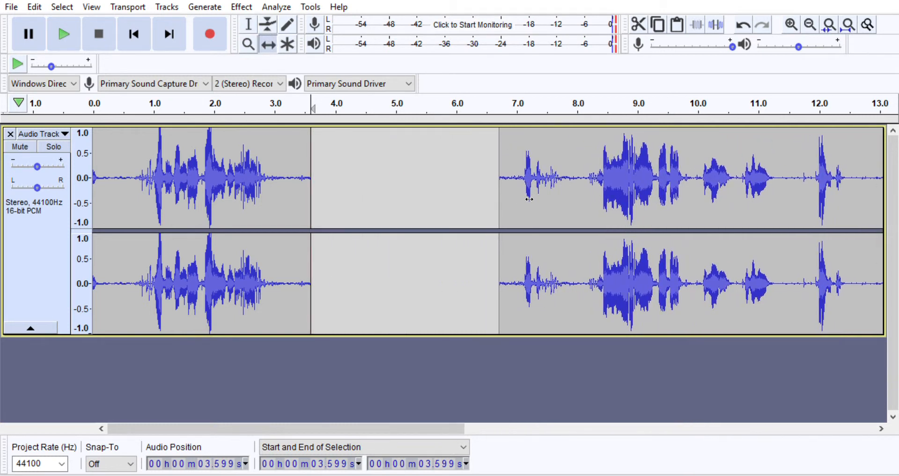
# Paste the copied section into a new track below the recording
pyautogui.click(119, 350)
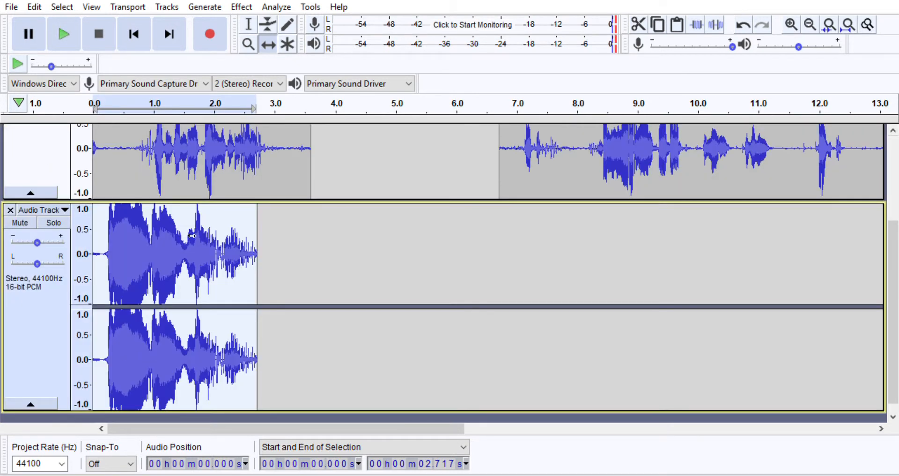
pyautogui.hotkey('ctrl', 'd')
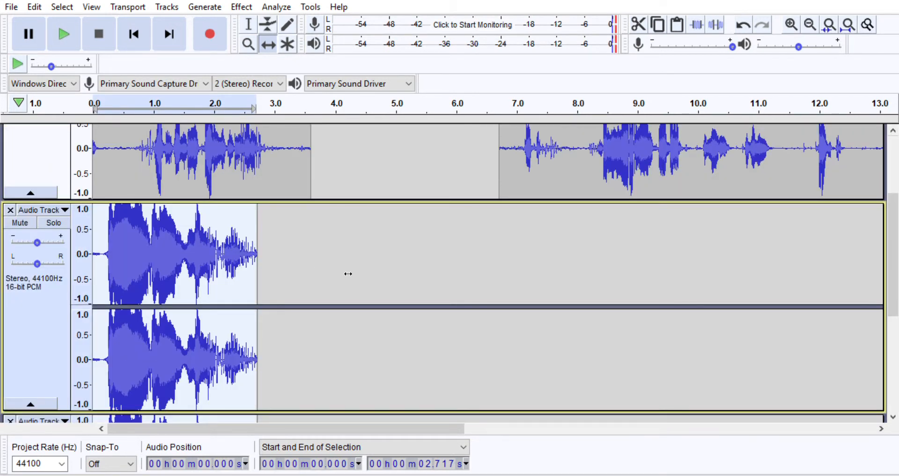
pyautogui.scroll(-3, 359, 234)
pyautogui.hotkey('ctrl', 'z')
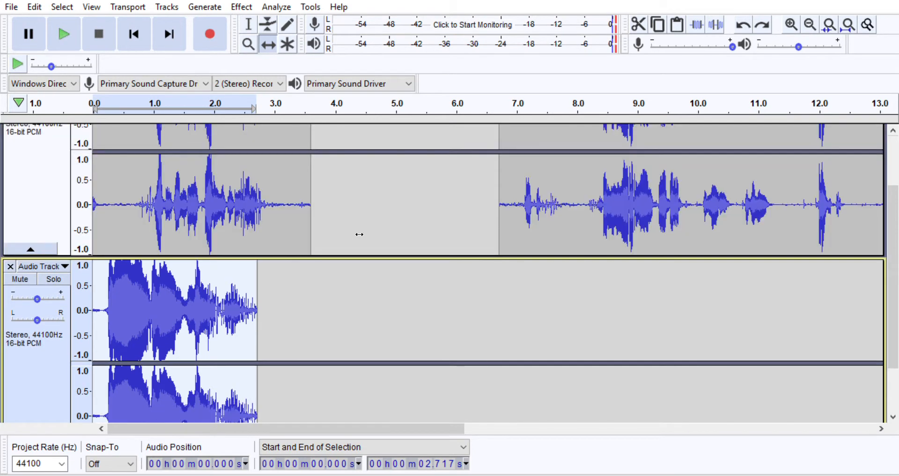
# Shift the pasted clip in the second track under the gap so it starts at about 3.9 s
pyautogui.moveTo(181, 319); pyautogui.dragTo(416, 320)
pyautogui.scroll(-2, 414, 320)
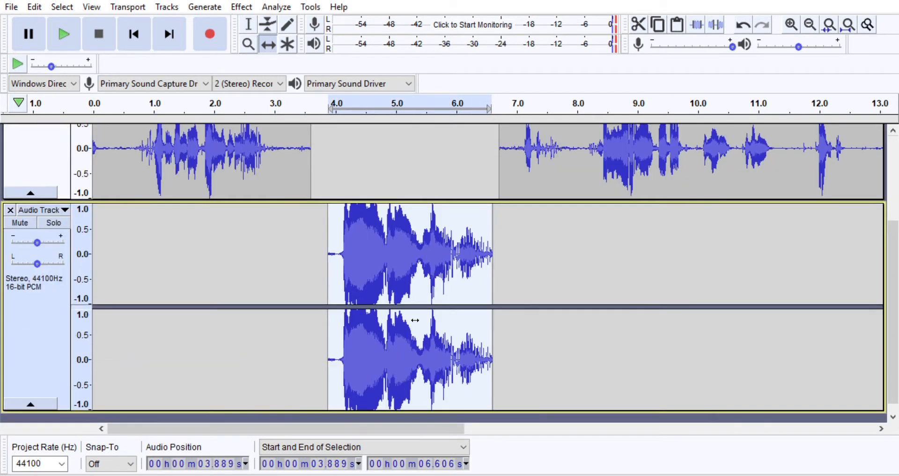
pyautogui.scroll(5, 379, 268)
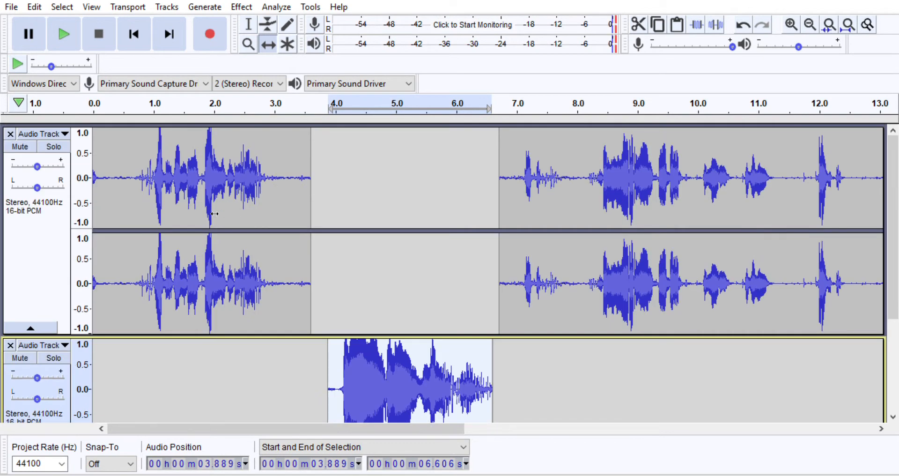
# Return to the Selection tool, move the focus to the first track, and play the selected range of the pasted clip
pyautogui.click(250, 23)
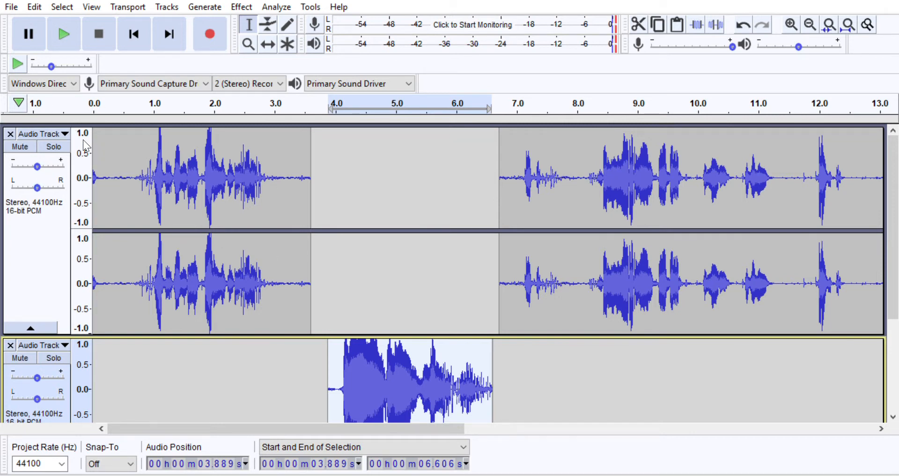
pyautogui.scroll(-3, 124, 174)
pyautogui.scroll(3, 123, 174)
pyautogui.press('Up')
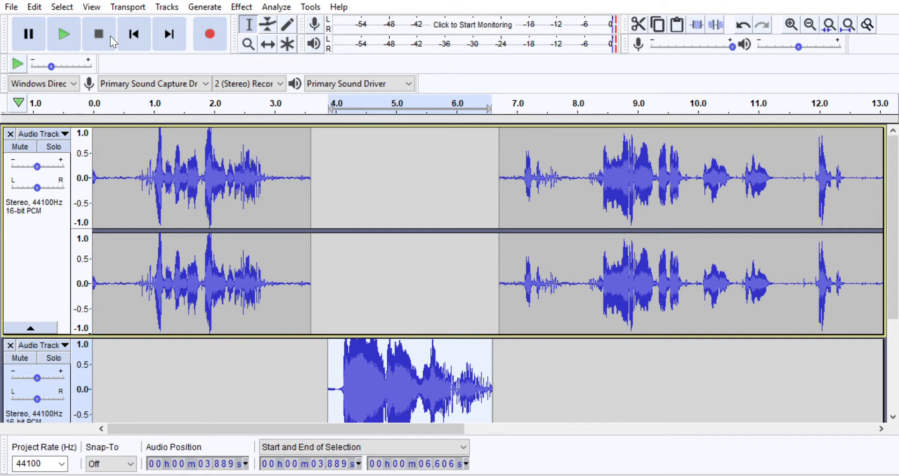
pyautogui.click(74, 19)
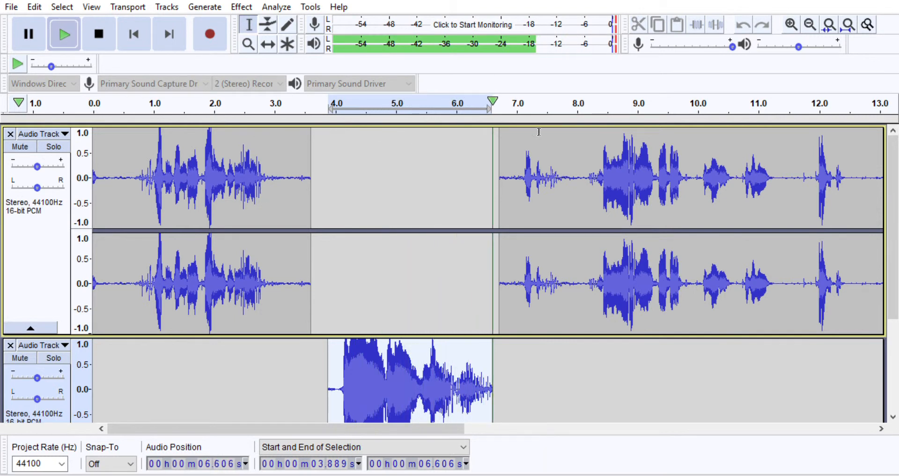
# Play both tracks from about 1 s through the inserted clip into the following speech, and stop playback
pyautogui.click(157, 168)
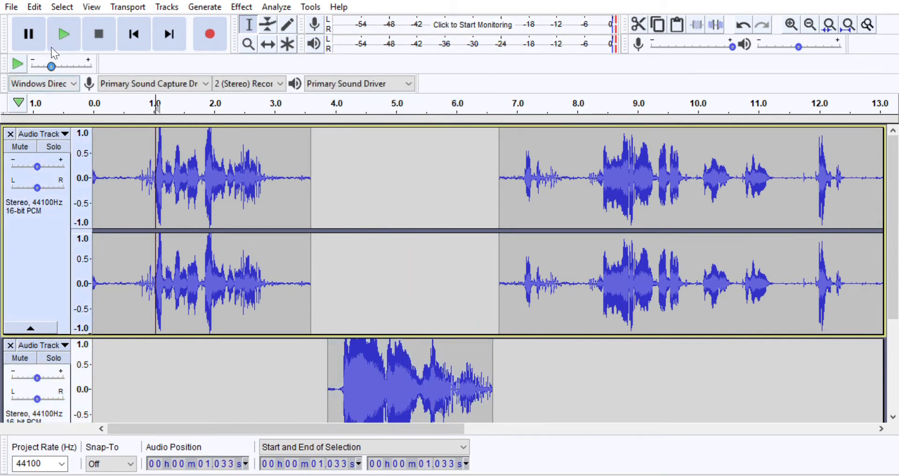
pyautogui.click(62, 34)
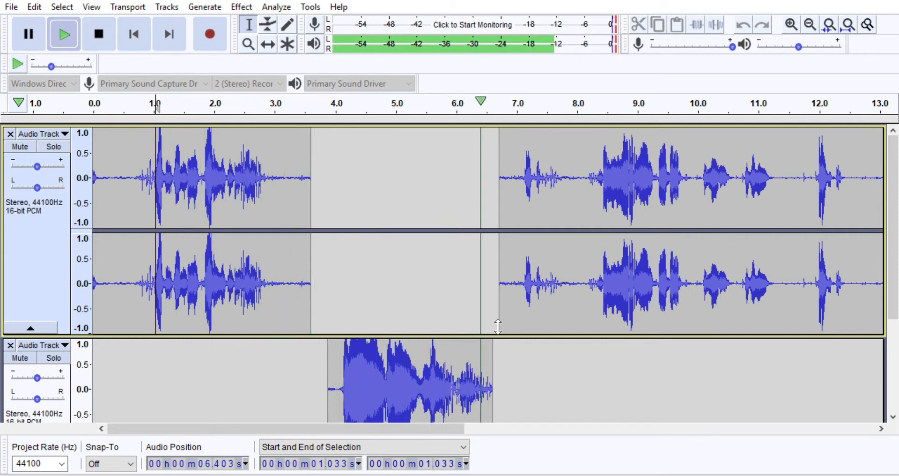
pyautogui.scroll(-2, 541, 237)
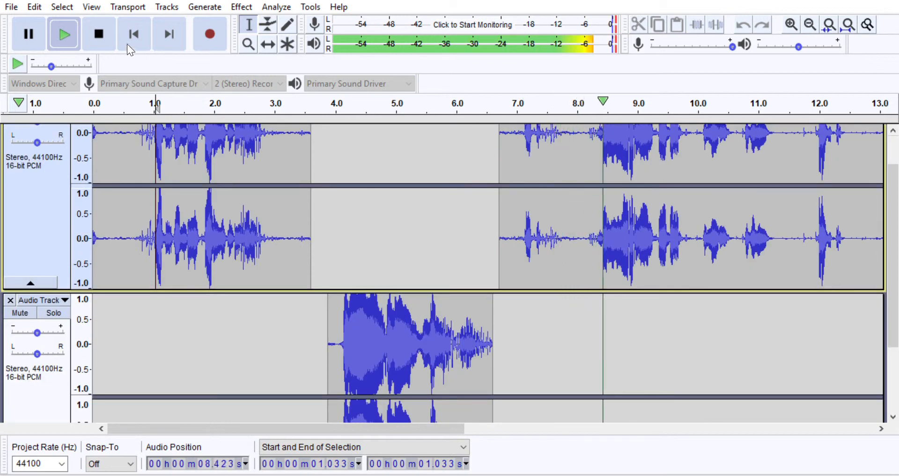
pyautogui.click(100, 32)
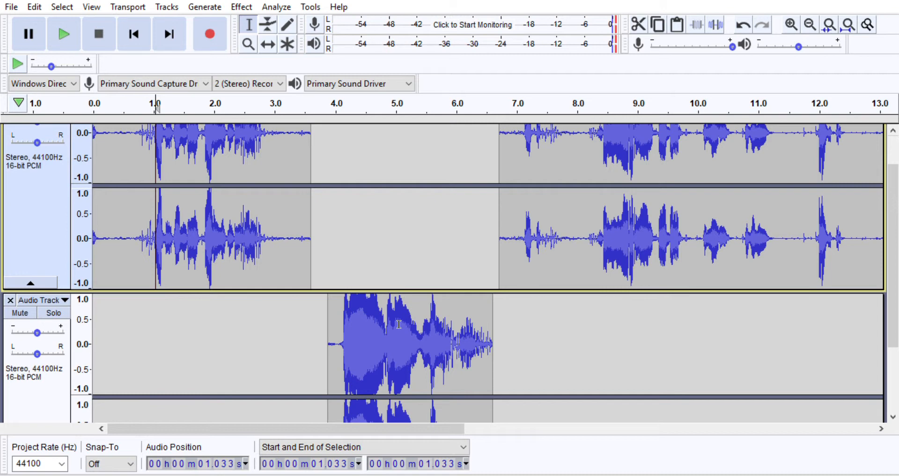
# Shift the second track's clip earlier so its end aligns with the first track's clip end at about 3.6 s
pyautogui.scroll(2, 398, 303)
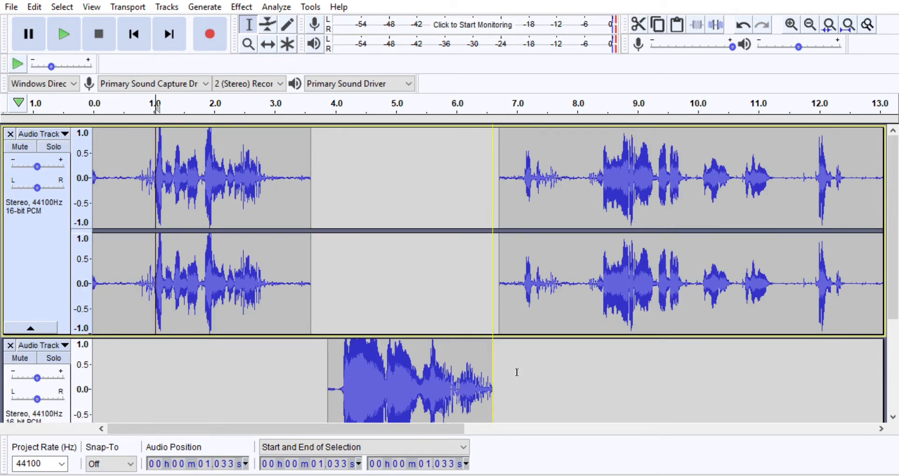
pyautogui.hscroll(10, 768, 387)
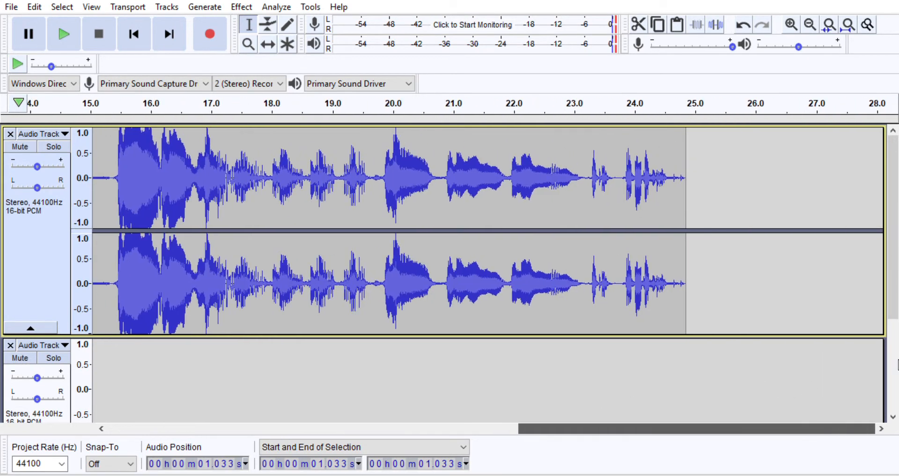
pyautogui.hscroll(-10, 408, 392)
pyautogui.click(338, 393)
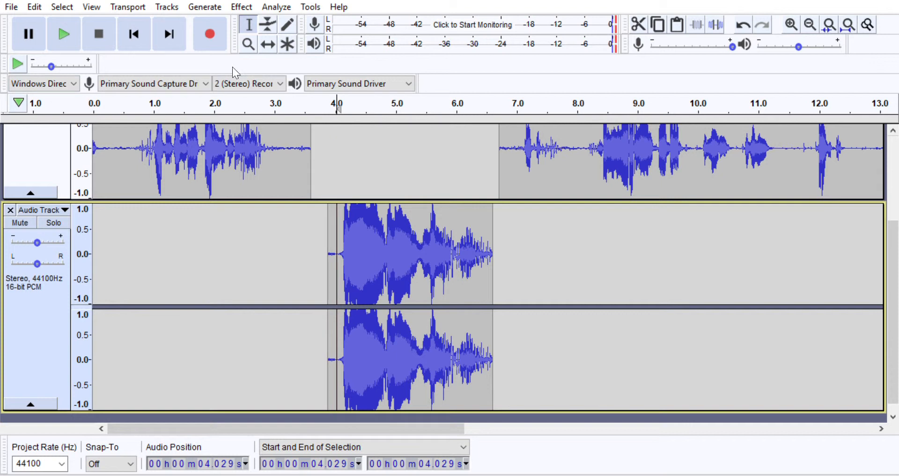
pyautogui.click(268, 44)
pyautogui.moveTo(411, 270); pyautogui.dragTo(229, 240)
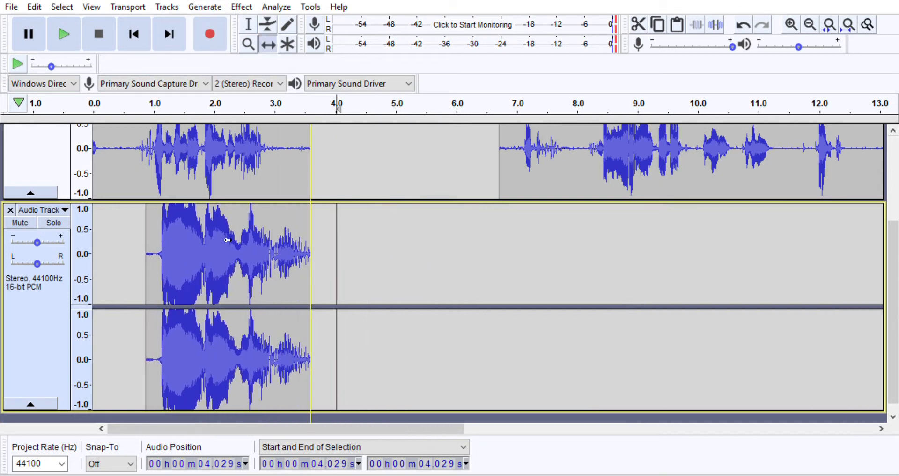
# Play from about 4 s, return to the project start, play the overlapping clips of both tracks, and stop playback
pyautogui.click(64, 33)
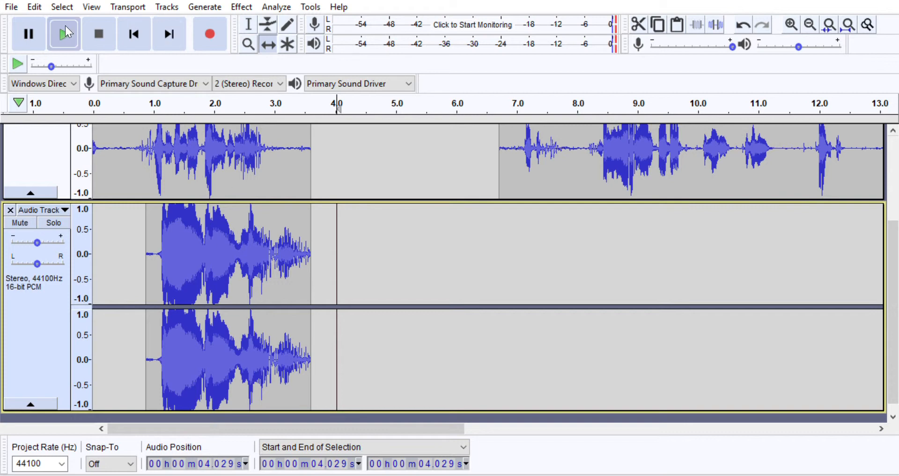
pyautogui.scroll(2, 194, 294)
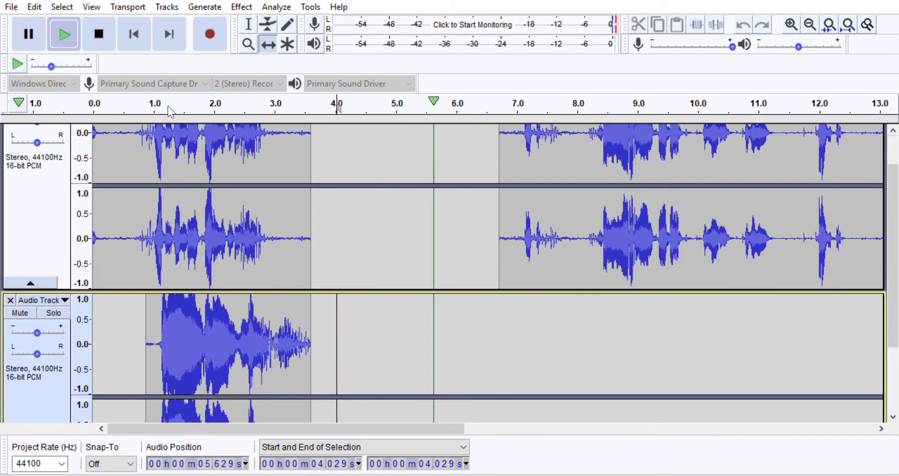
pyautogui.click(86, 20)
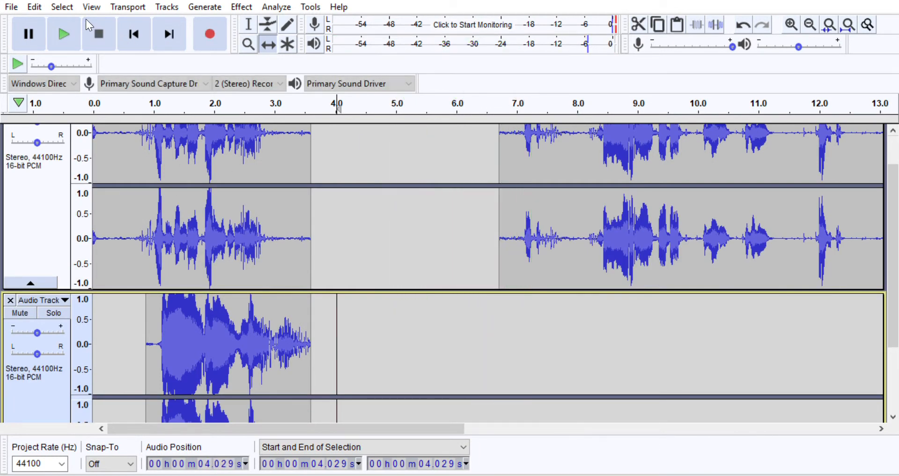
pyautogui.click(136, 27)
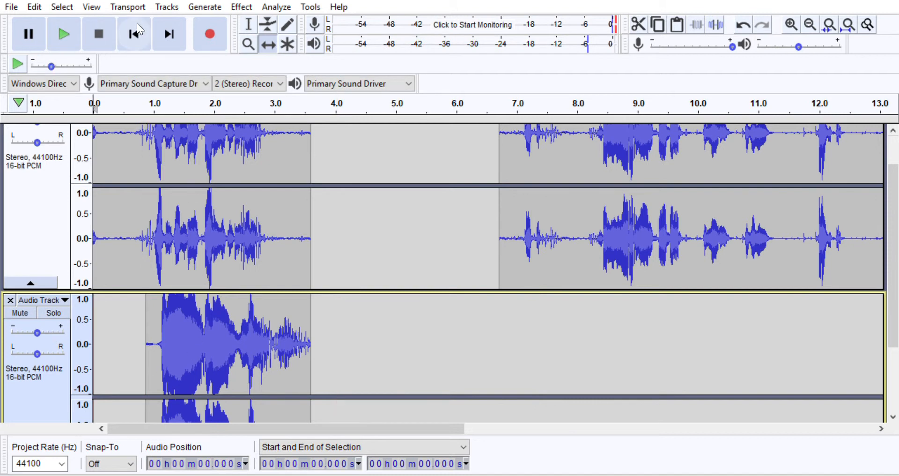
pyautogui.click(66, 19)
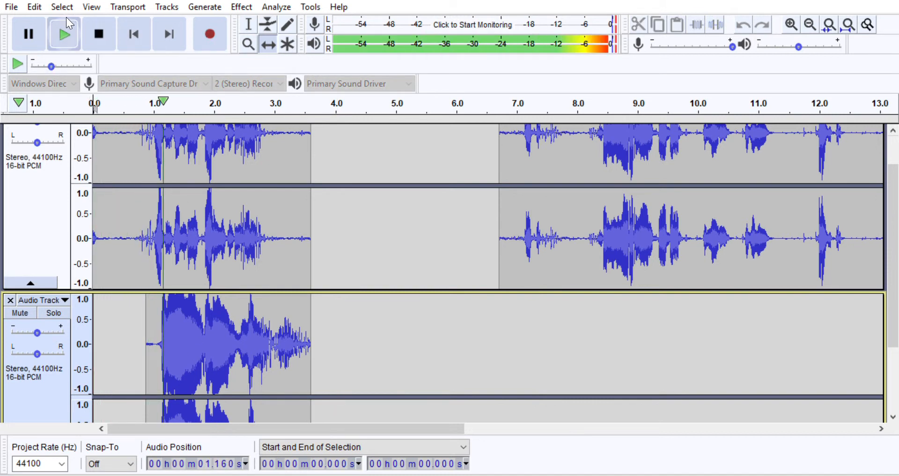
pyautogui.click(106, 27)
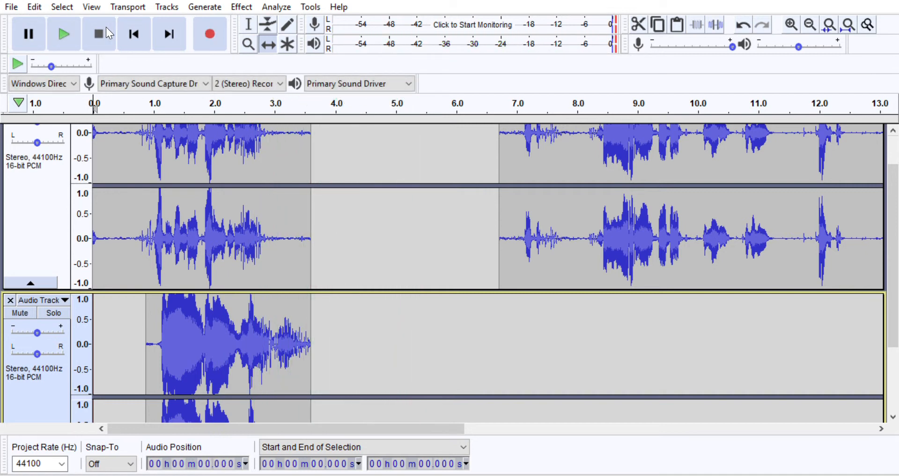